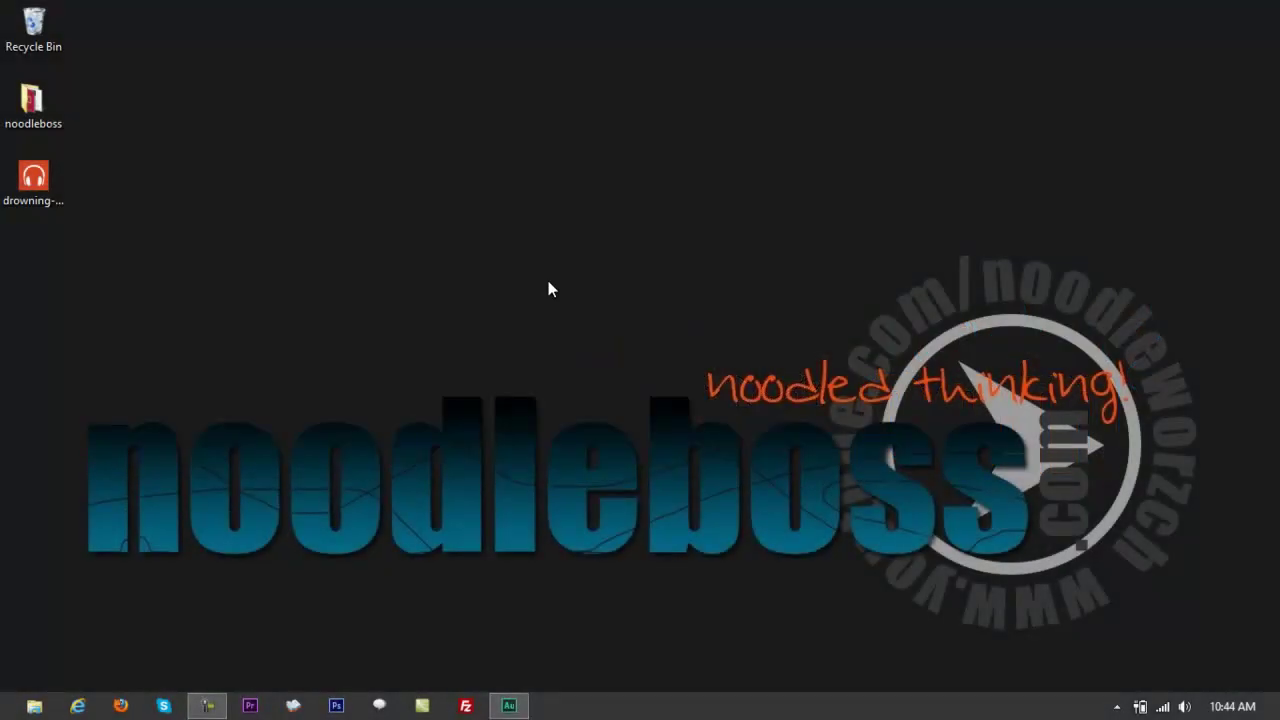
# Select and deselect drowning-voice-raw.mp3 on the desktop, then launch Audition CS6 to an empty editor
pyautogui.click(24, 196)
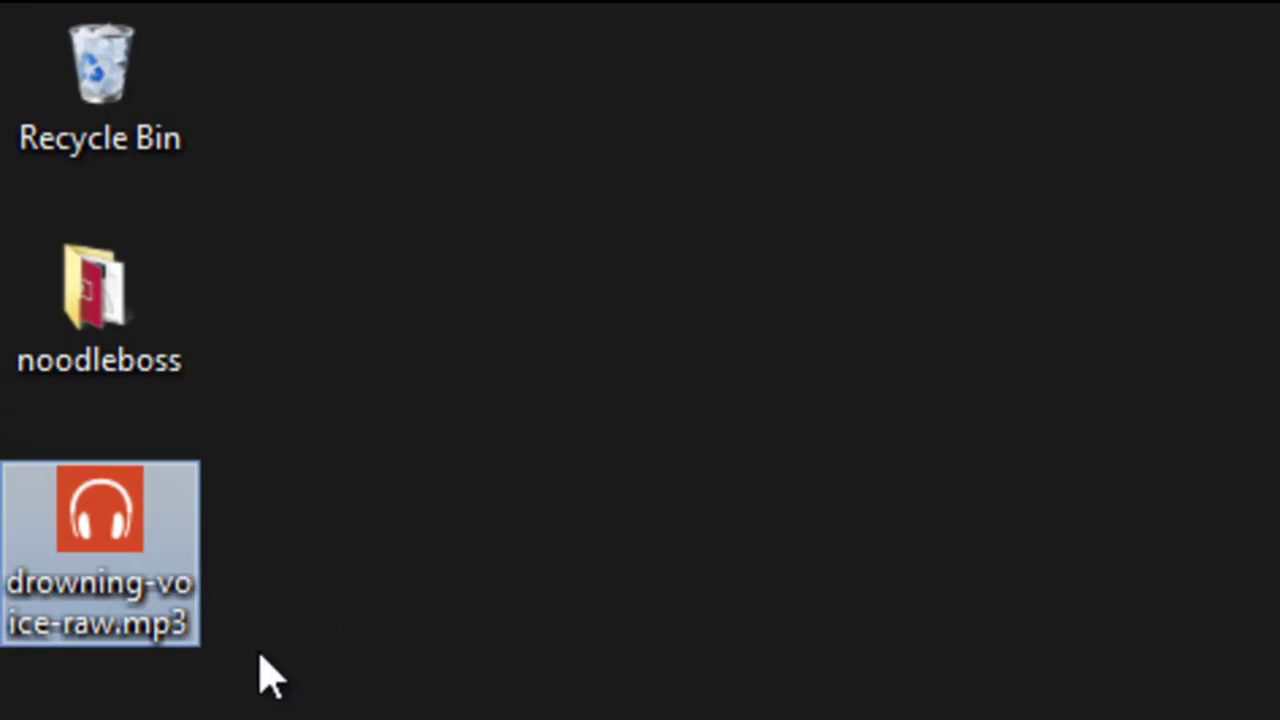
pyautogui.click(307, 711)
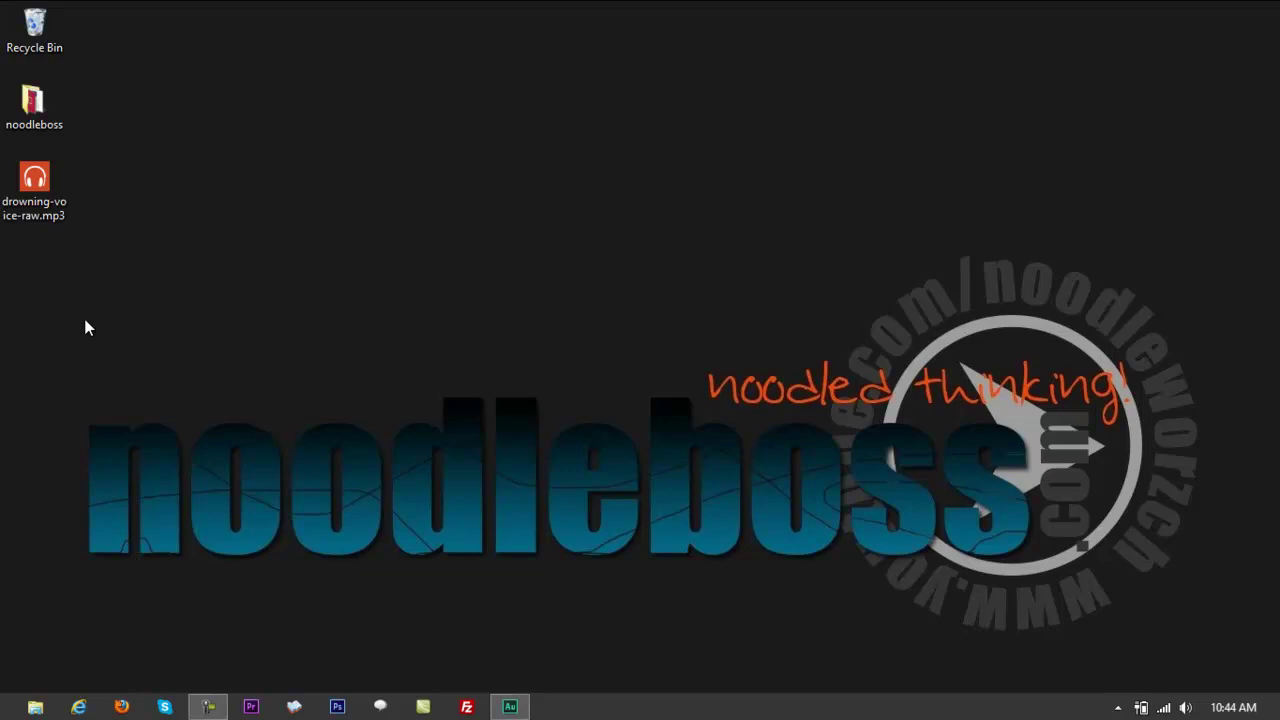
pyautogui.moveTo(45, 201)
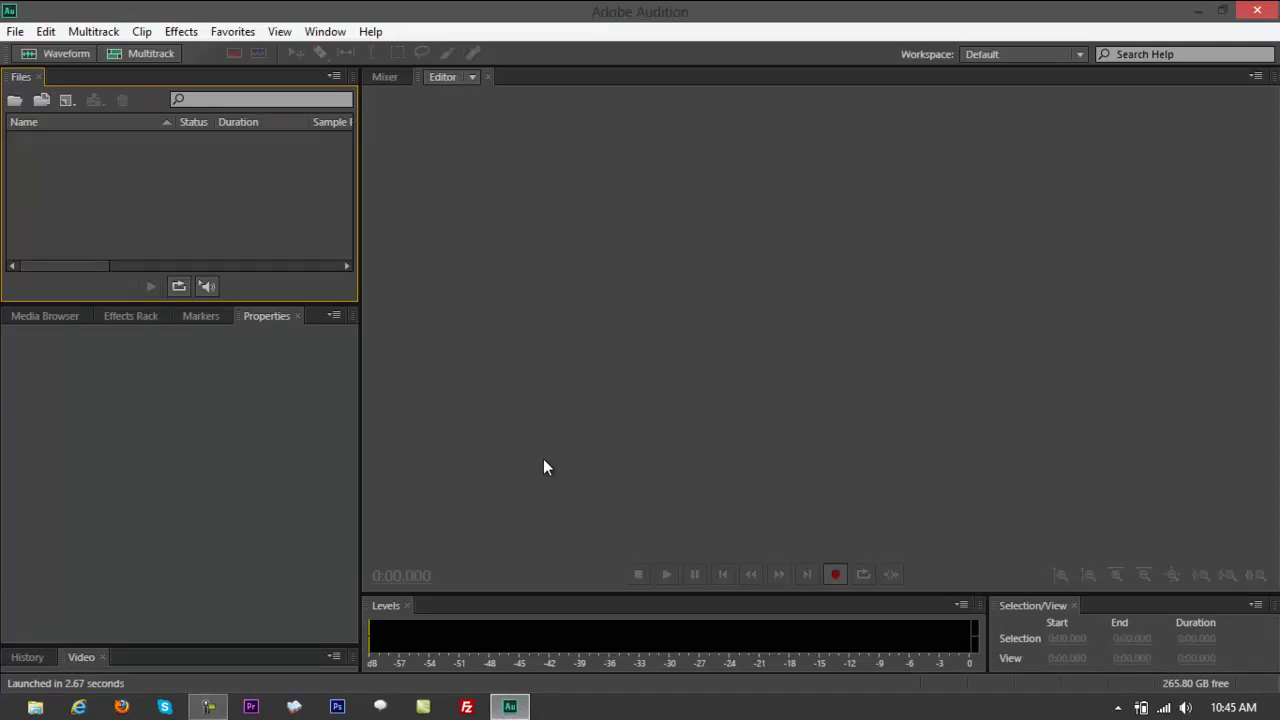
# Open File Explorer beside Audition and drag drowning-voice-raw.mp3 from the Desktop into the editor
pyautogui.click(545, 467)
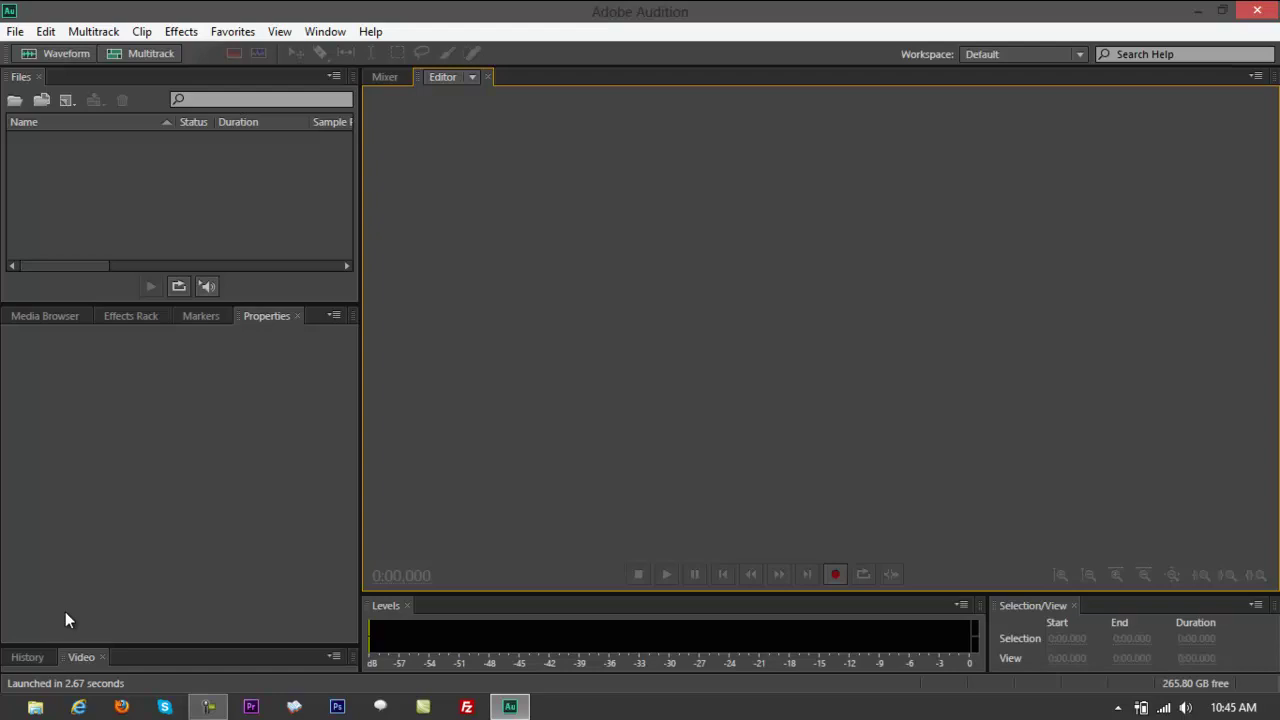
pyautogui.click(35, 707)
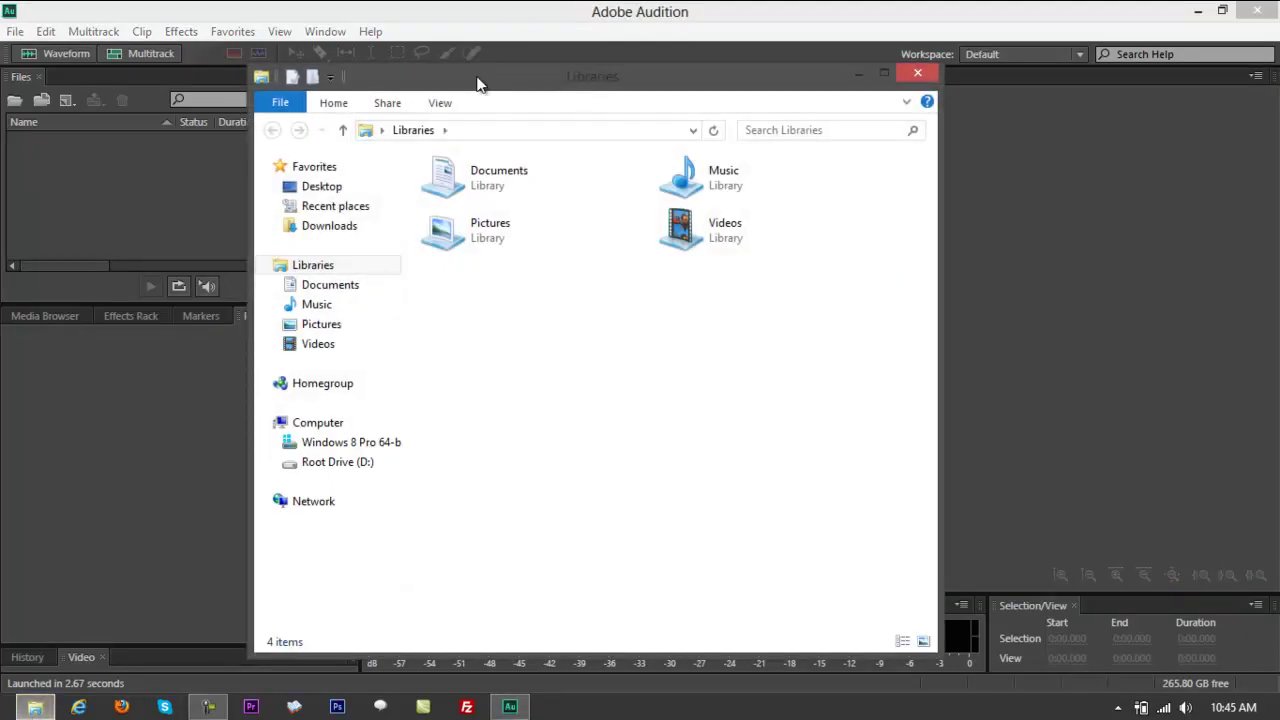
pyautogui.moveTo(477, 84); pyautogui.dragTo(943, 92)
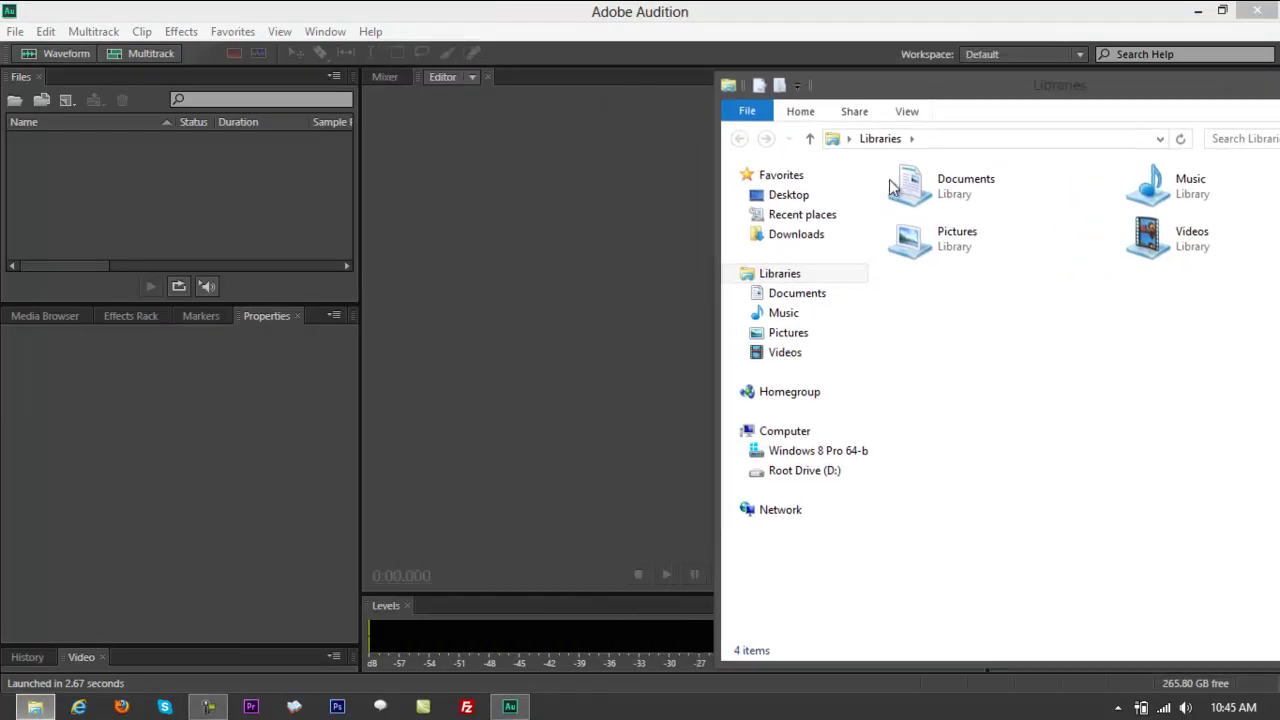
pyautogui.click(770, 194)
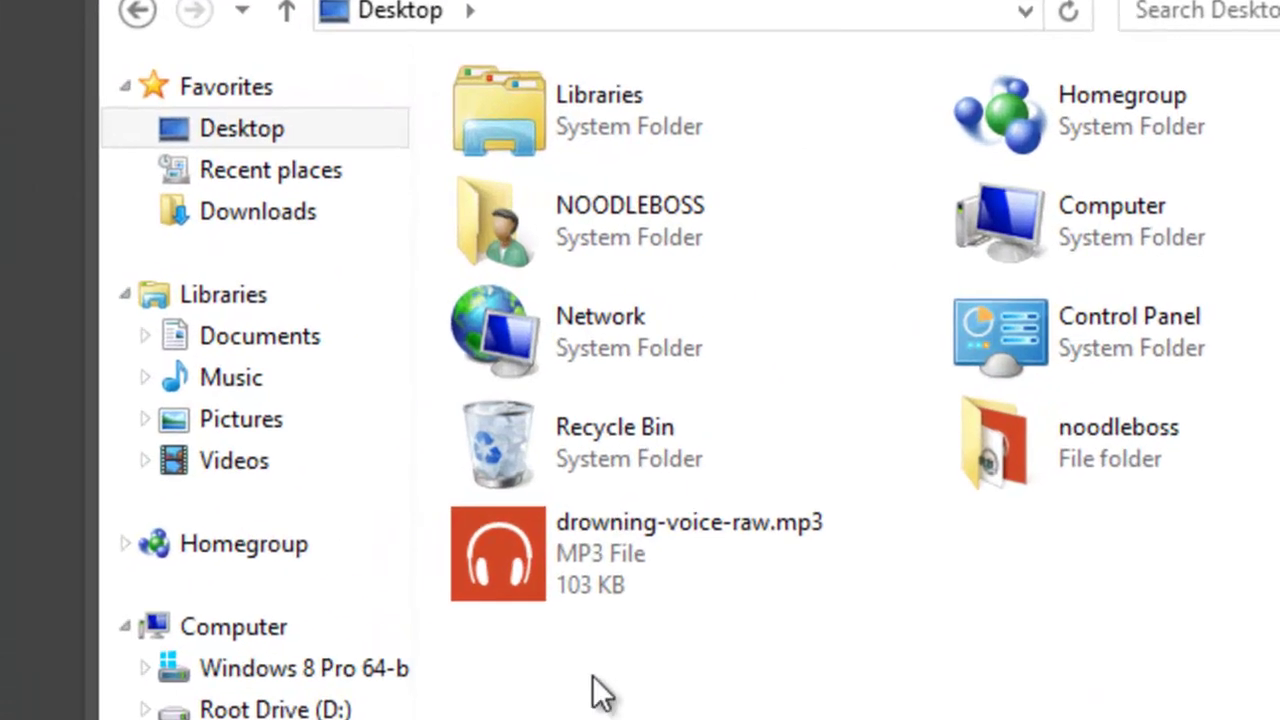
pyautogui.click(563, 574)
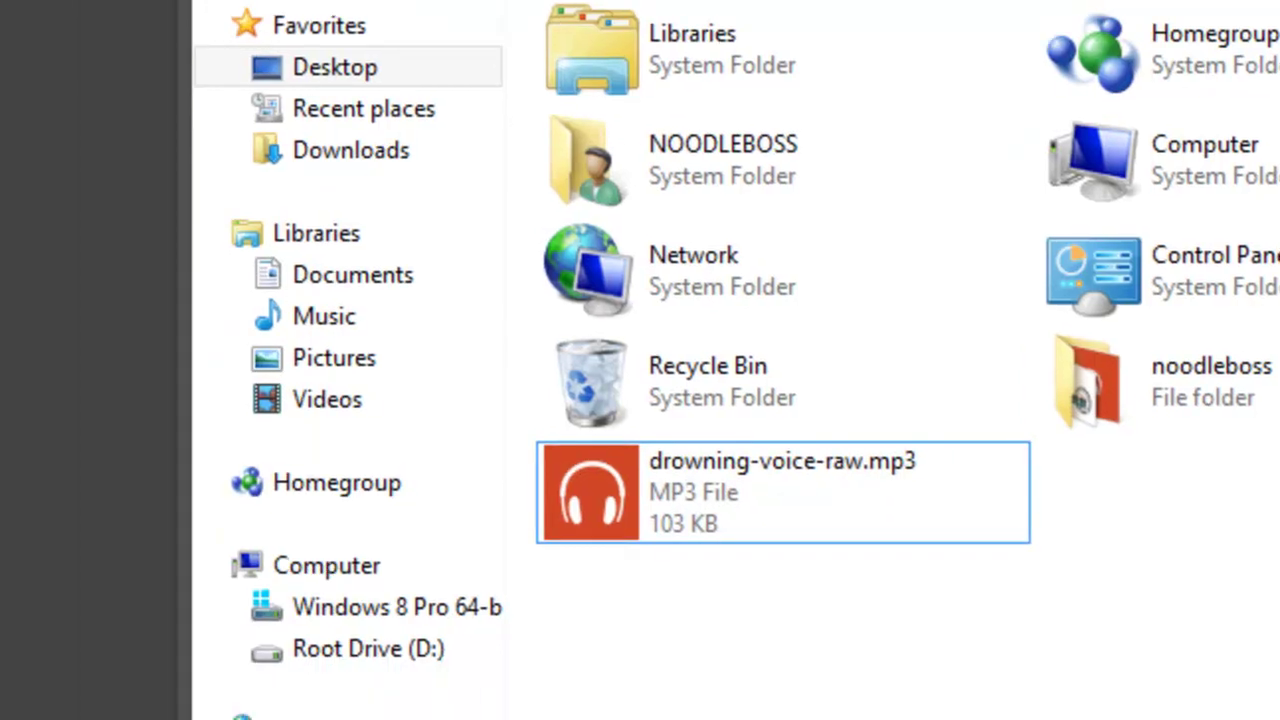
pyautogui.click(586, 552)
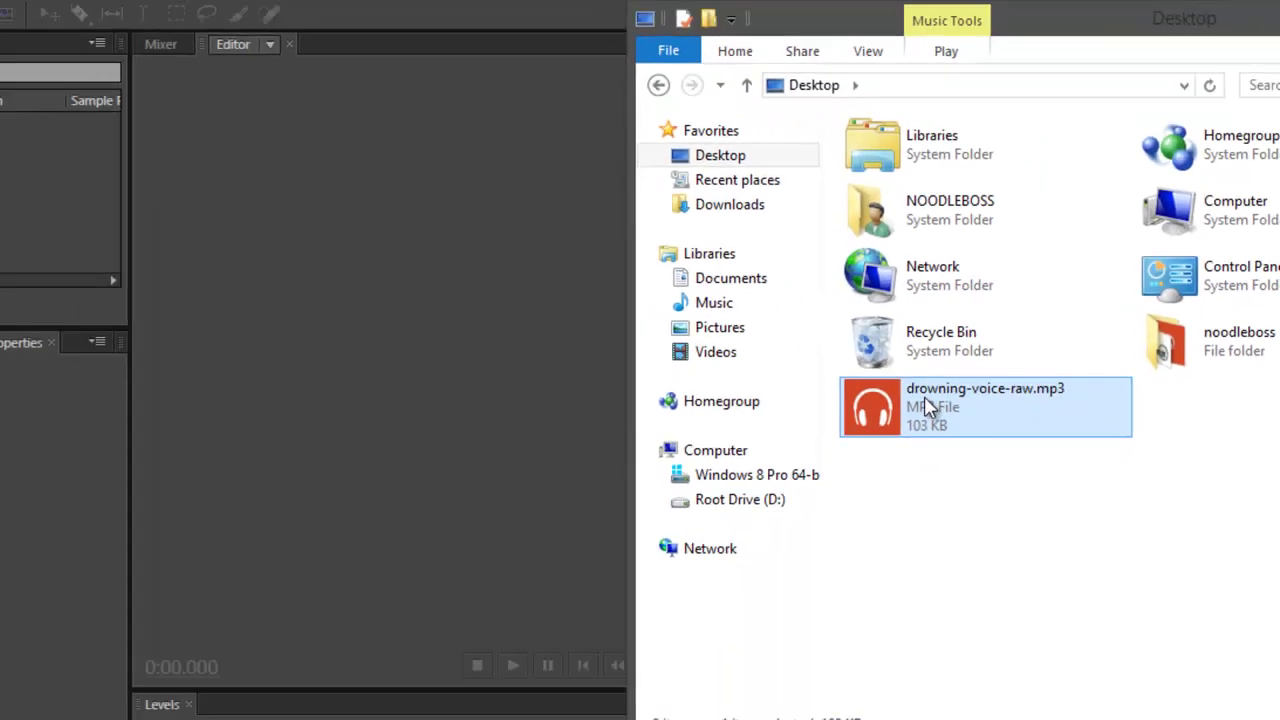
pyautogui.moveTo(924, 396); pyautogui.dragTo(502, 391)
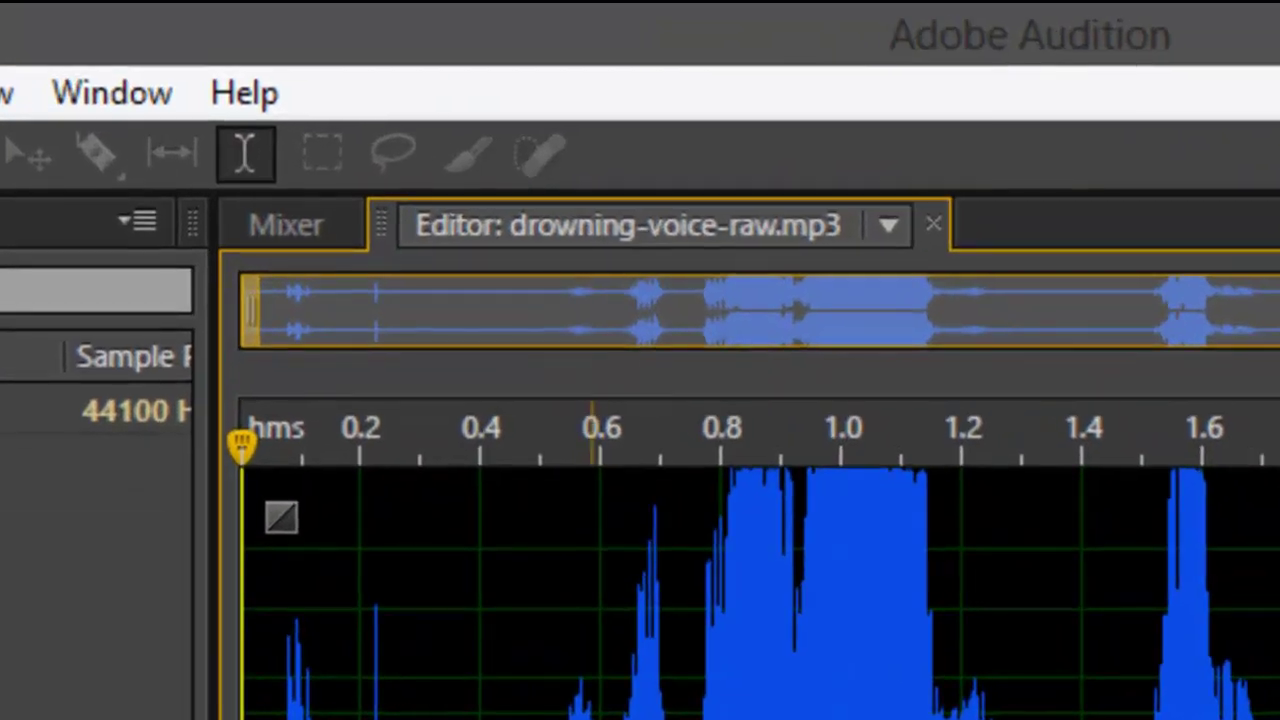
# Play the raw drowning-voice recording, rewind to the start, and play it through again
pyautogui.click(82, 105)
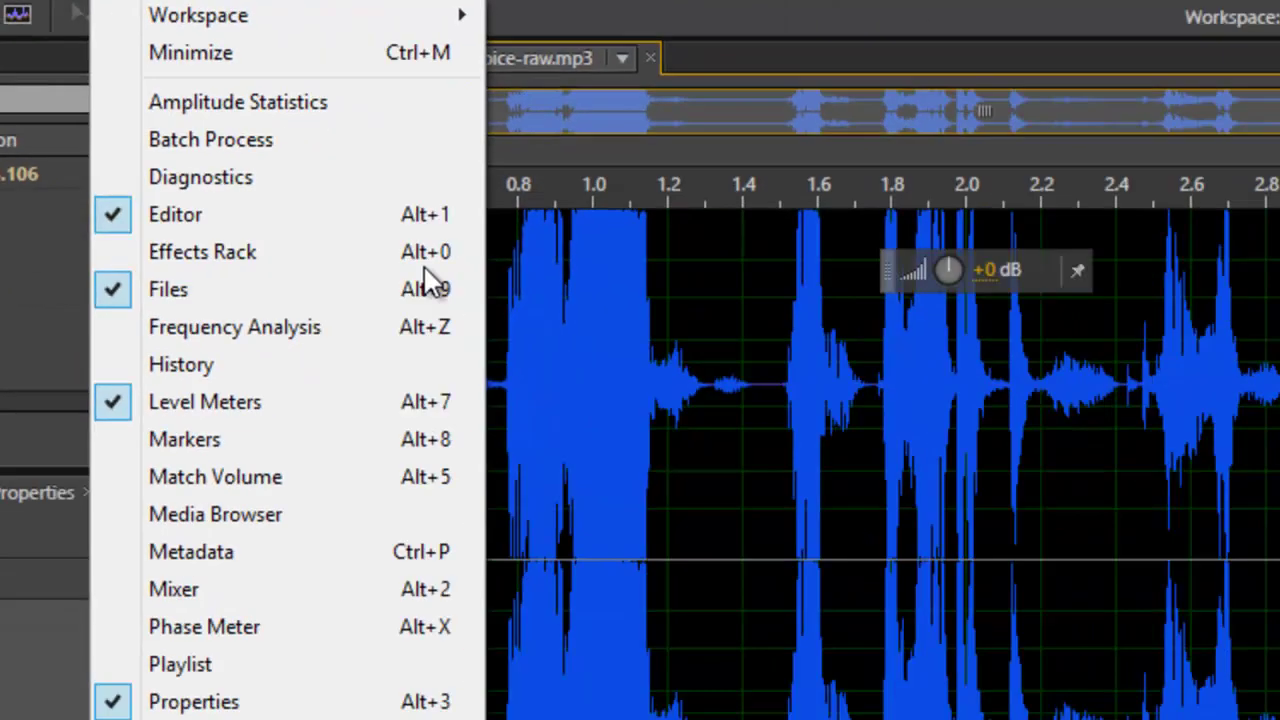
pyautogui.press('Escape')
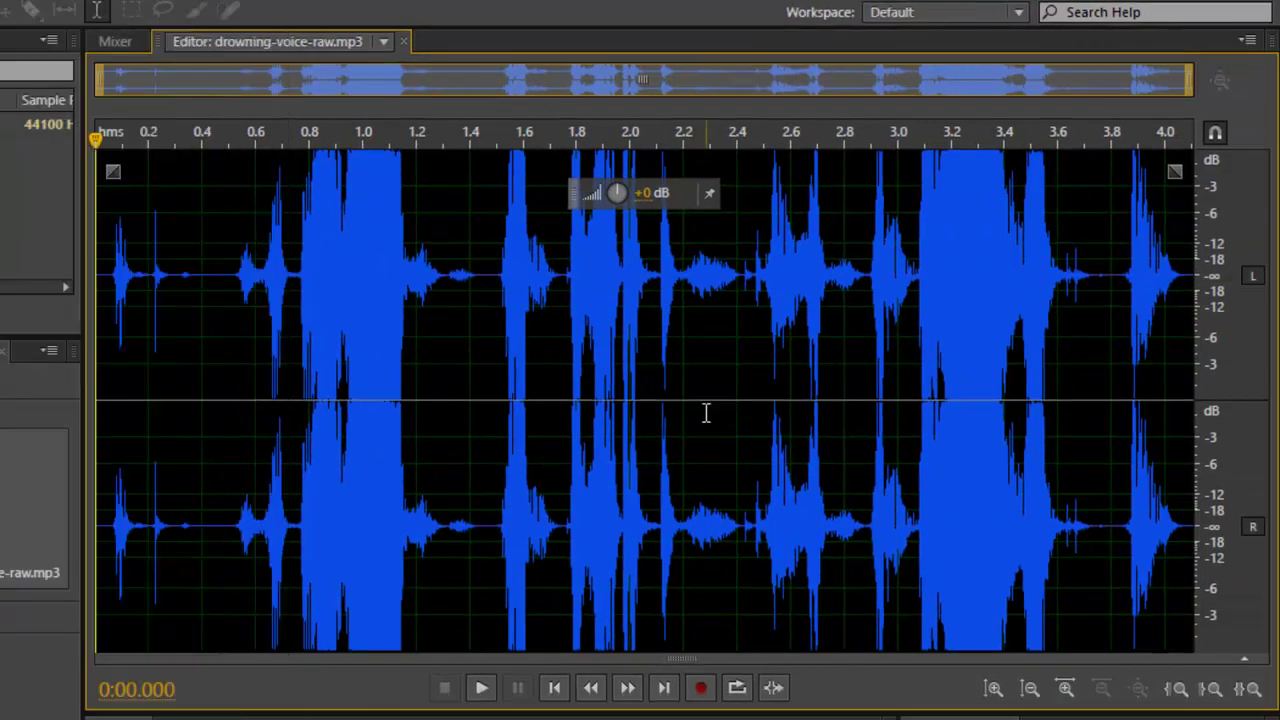
pyautogui.press('space')
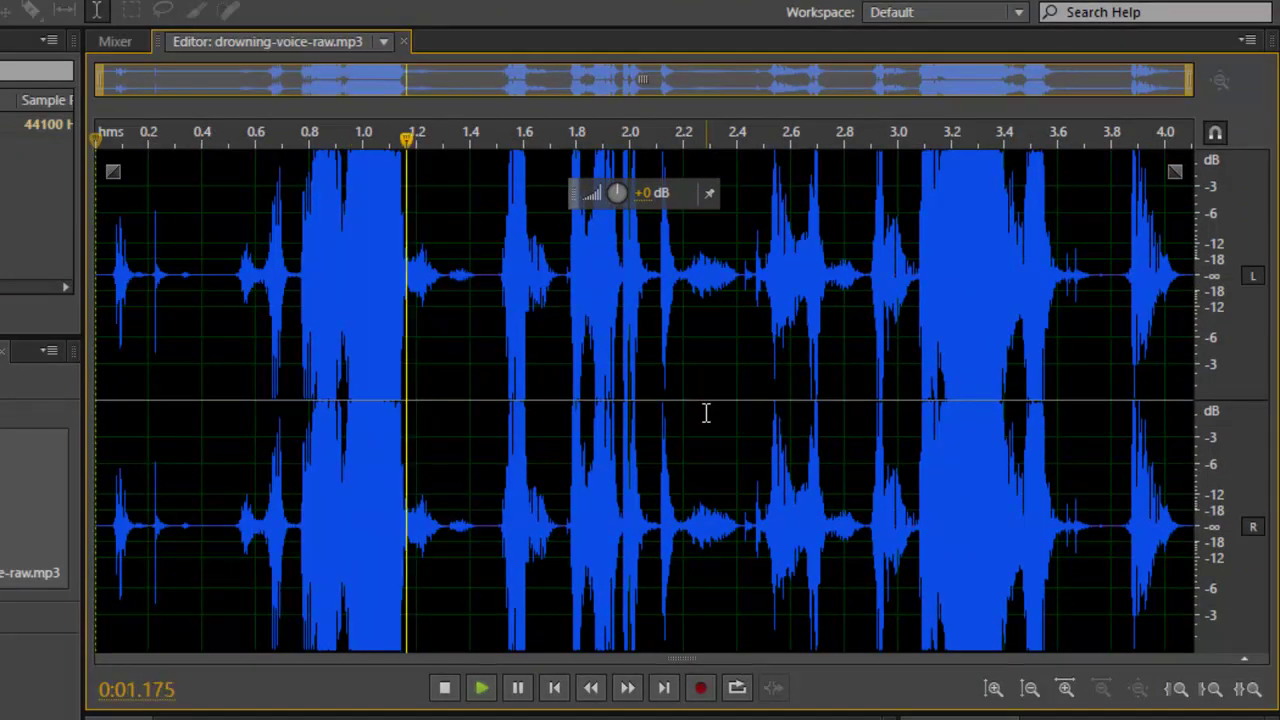
pyautogui.press('space')
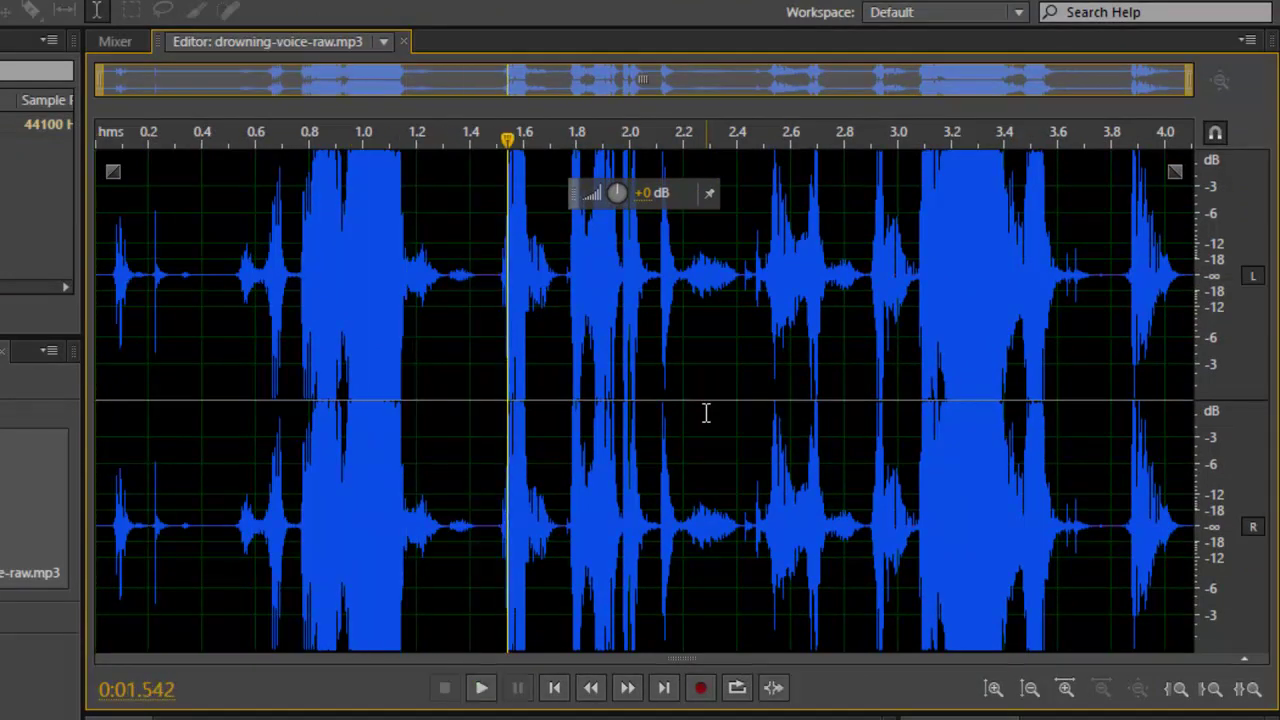
pyautogui.press('Home')
pyautogui.press('space')
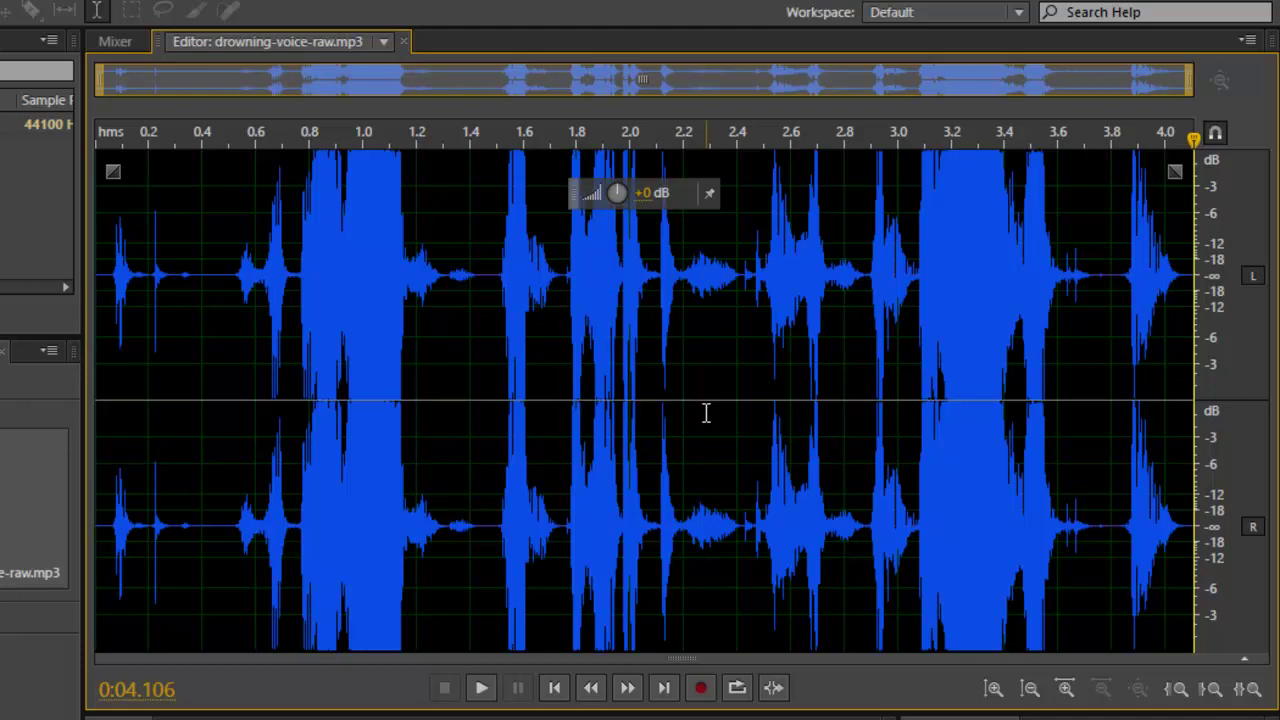
pyautogui.press('space')
# Try a few partial waveform selections, then select the full 0:04.106 recording with Ctrl+A
pyautogui.hotkey('ctrl', 'a')
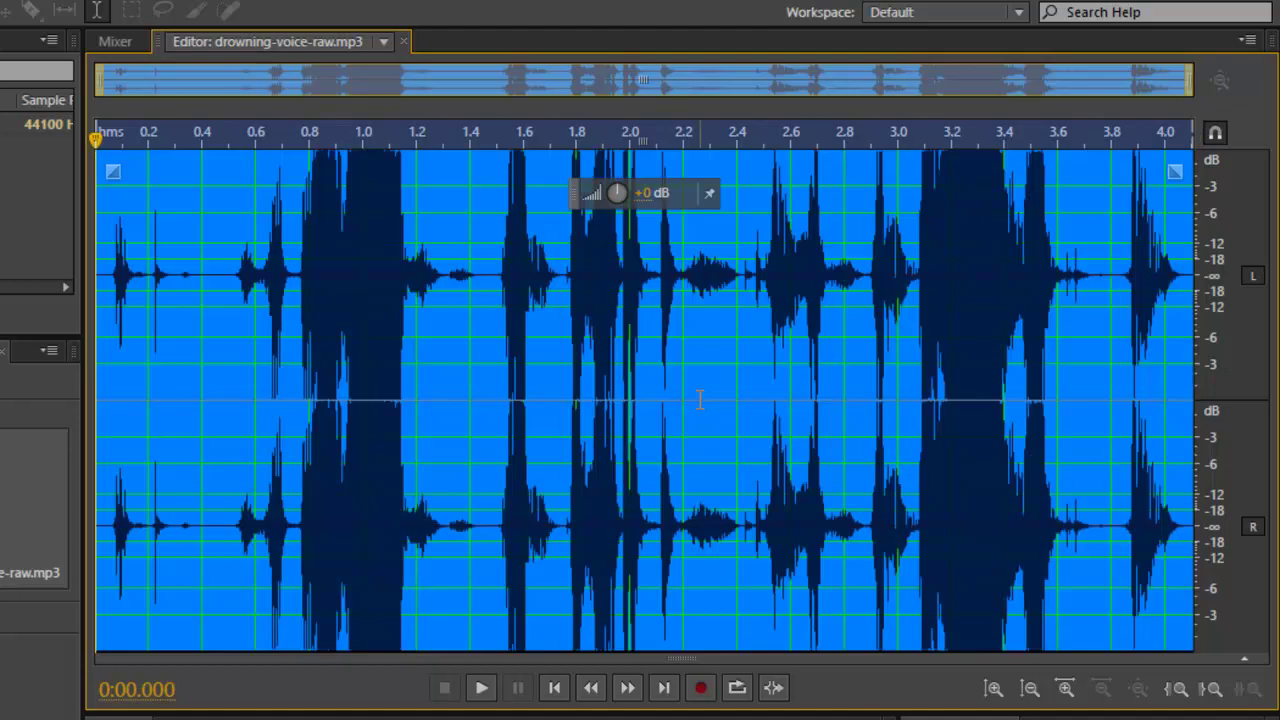
pyautogui.click(470, 325)
pyautogui.moveTo(493, 290); pyautogui.dragTo(452, 280)
pyautogui.moveTo(255, 309); pyautogui.dragTo(158, 307)
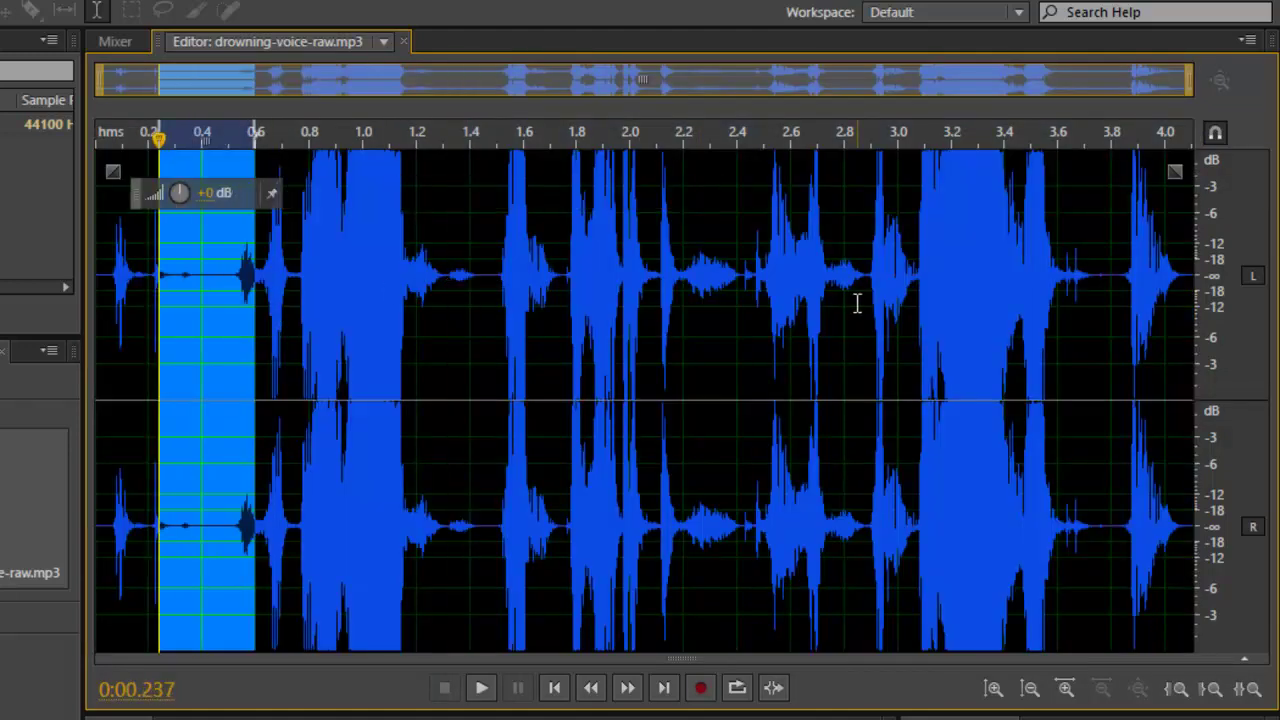
pyautogui.moveTo(857, 300); pyautogui.dragTo(1072, 300)
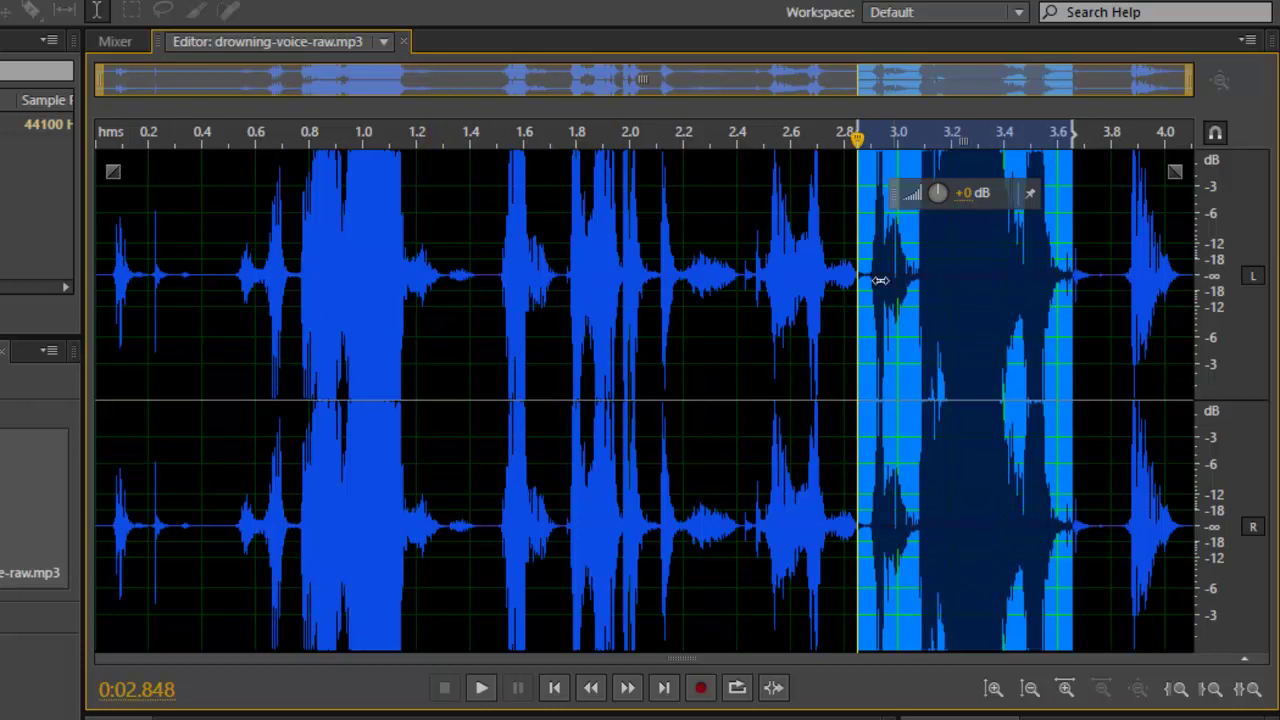
pyautogui.click(811, 303)
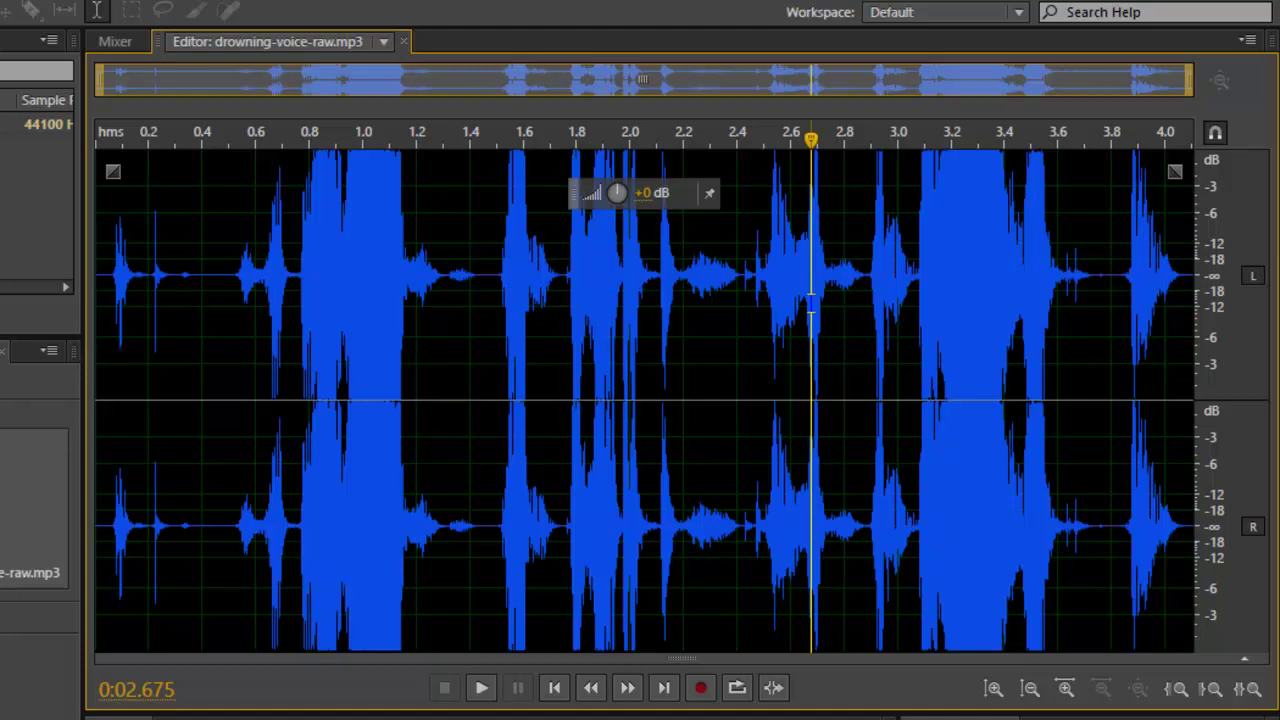
pyautogui.hotkey('ctrl', 'a')
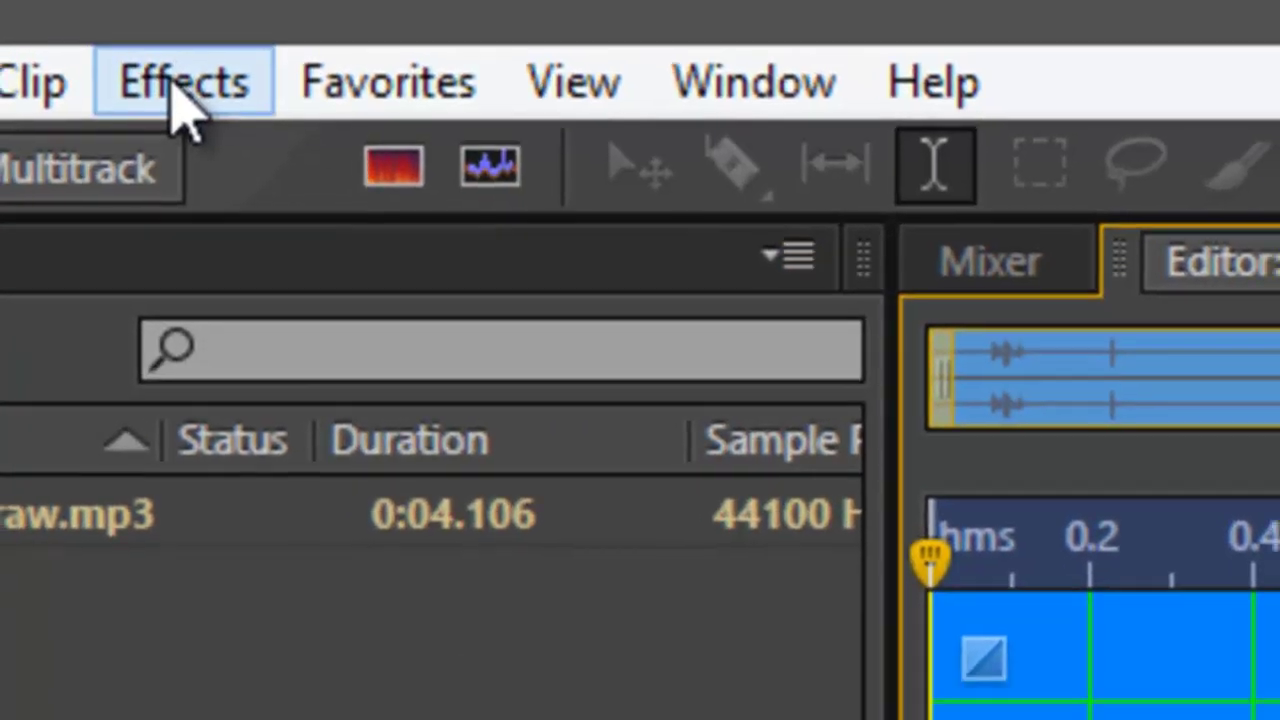
# Navigate the Effects menu to Filter and EQ to reach the FFT Filter entry
pyautogui.click(180, 140)
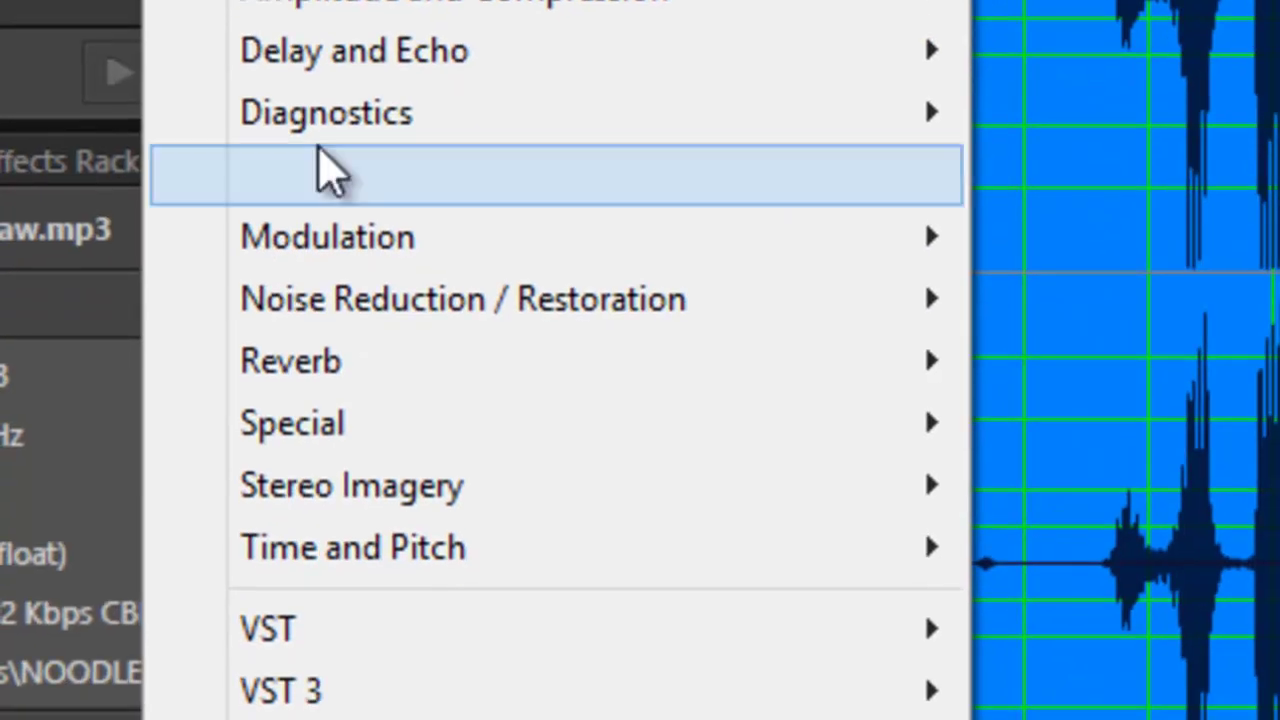
pyautogui.moveTo(432, 565)
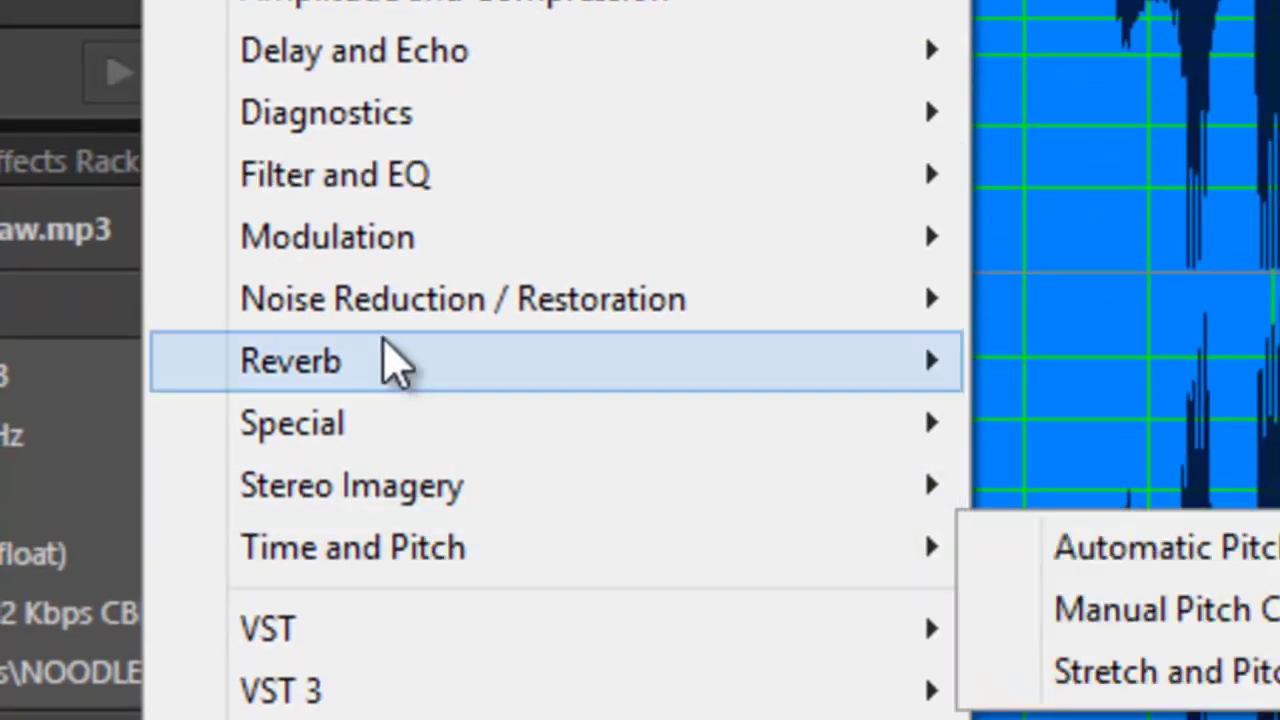
pyautogui.moveTo(390, 195)
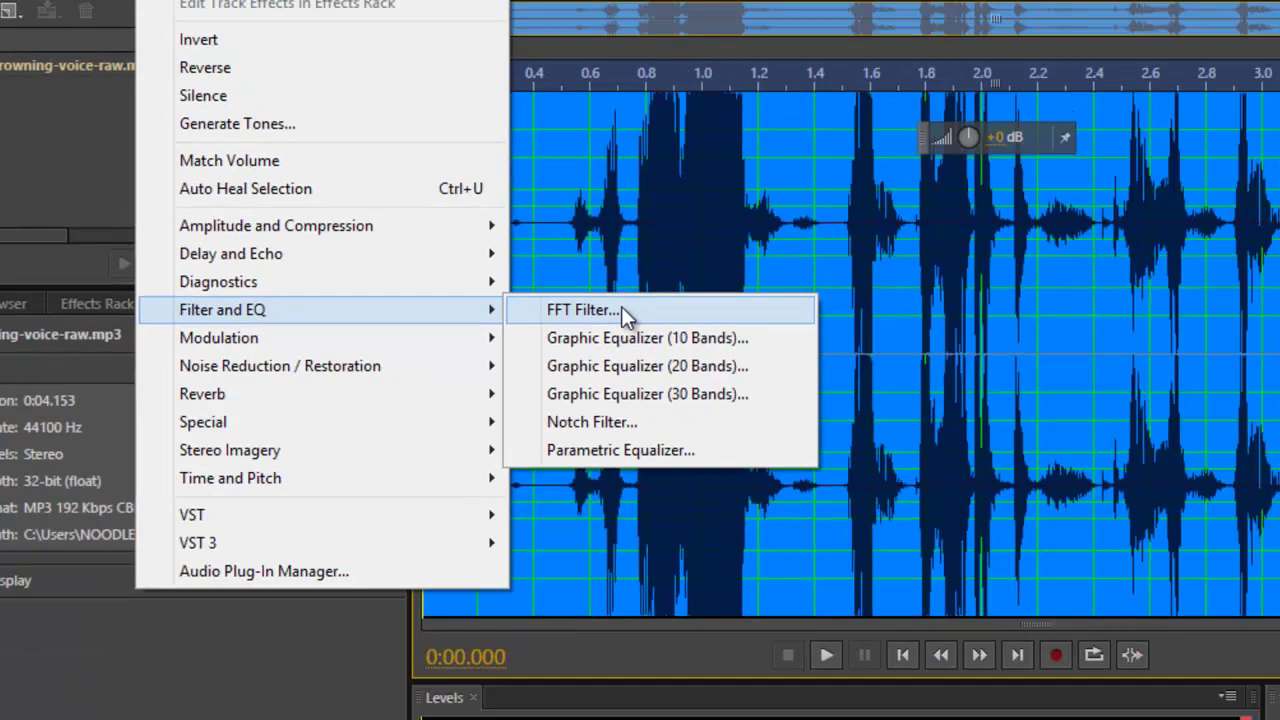
# Open FFT Filter, try Default, C Major Triad and On Hold 400-4k, then load Underwater - Deep
pyautogui.click(905, 280)
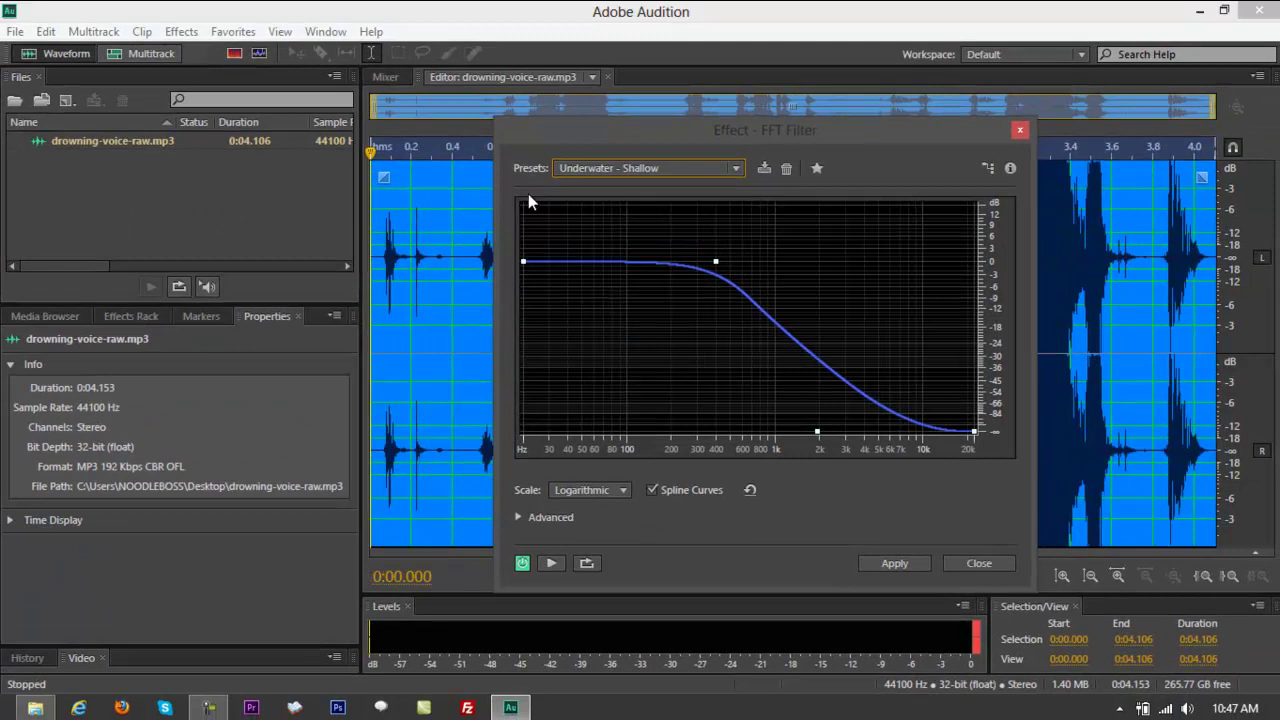
pyautogui.click(642, 170)
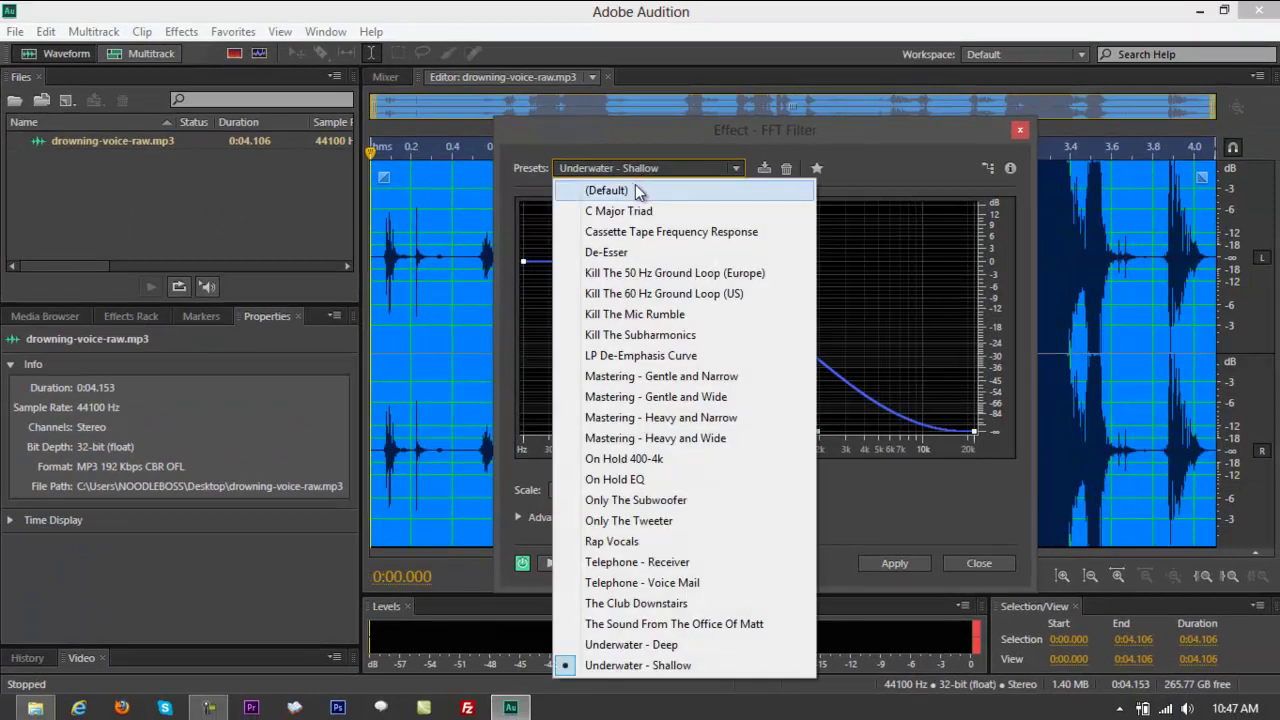
pyautogui.click(638, 192)
pyautogui.click(640, 168)
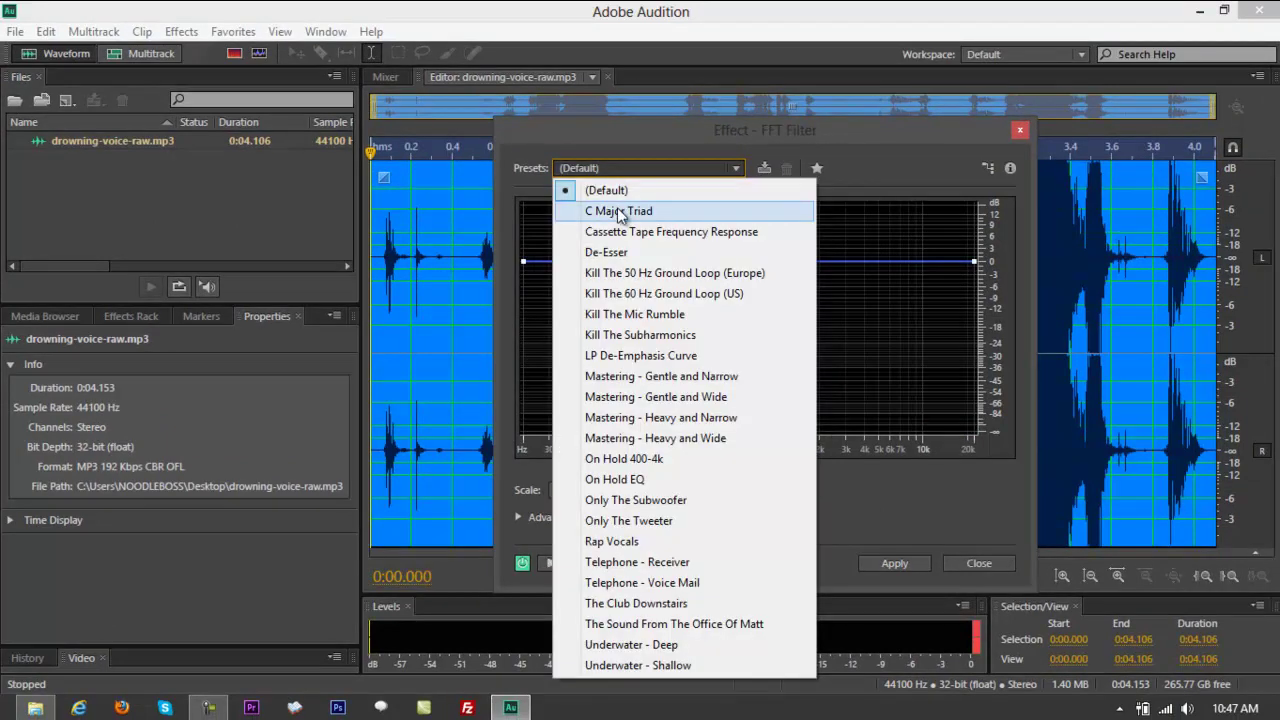
pyautogui.click(620, 212)
pyautogui.click(645, 168)
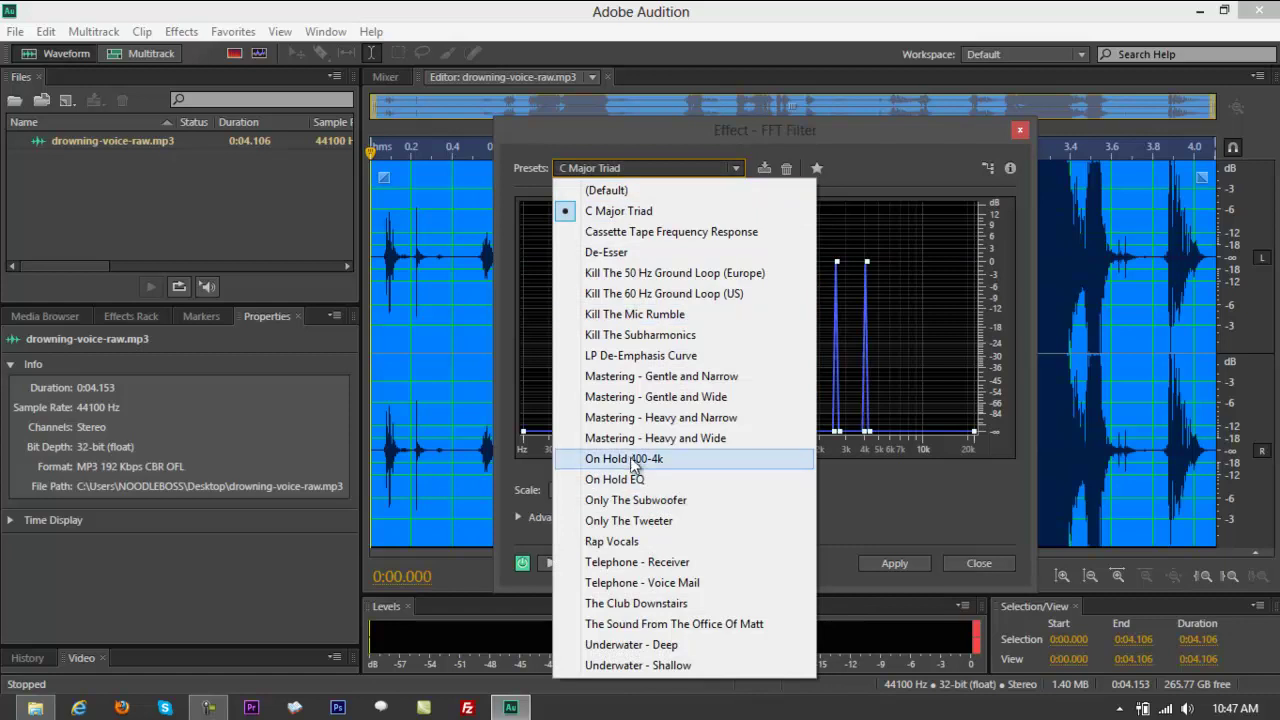
pyautogui.click(632, 460)
pyautogui.click(610, 168)
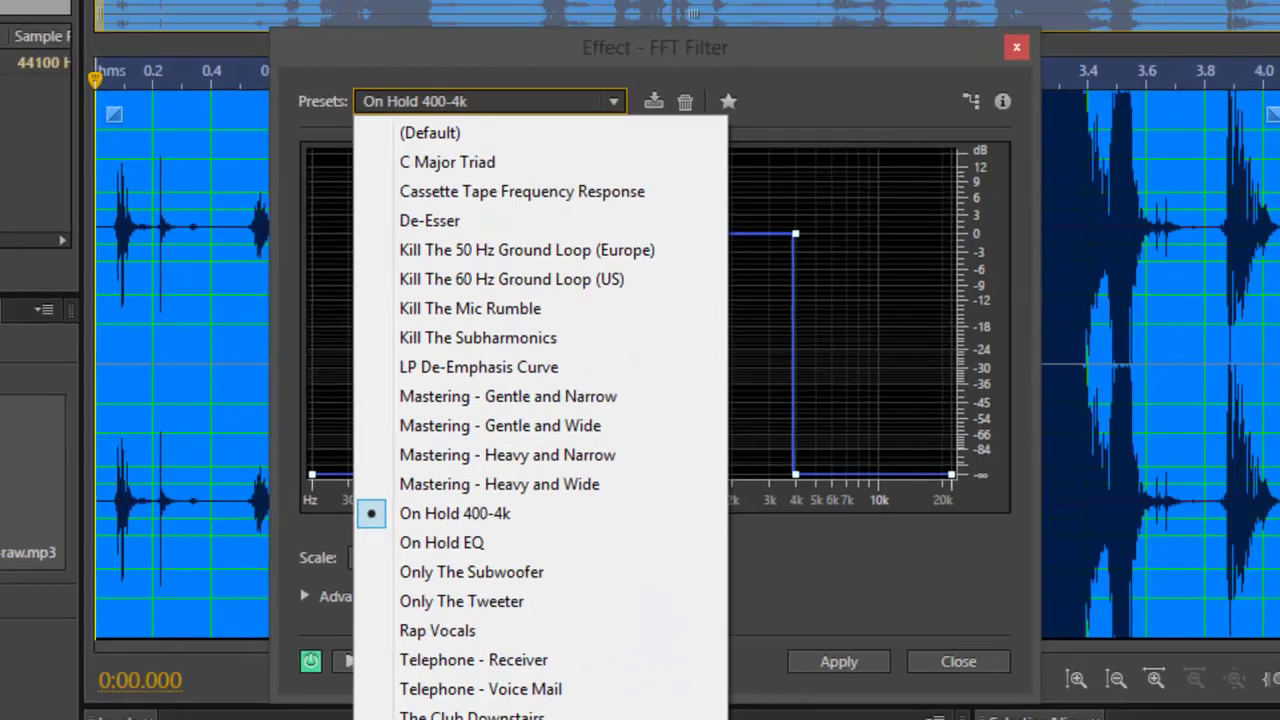
pyautogui.click(460, 719)
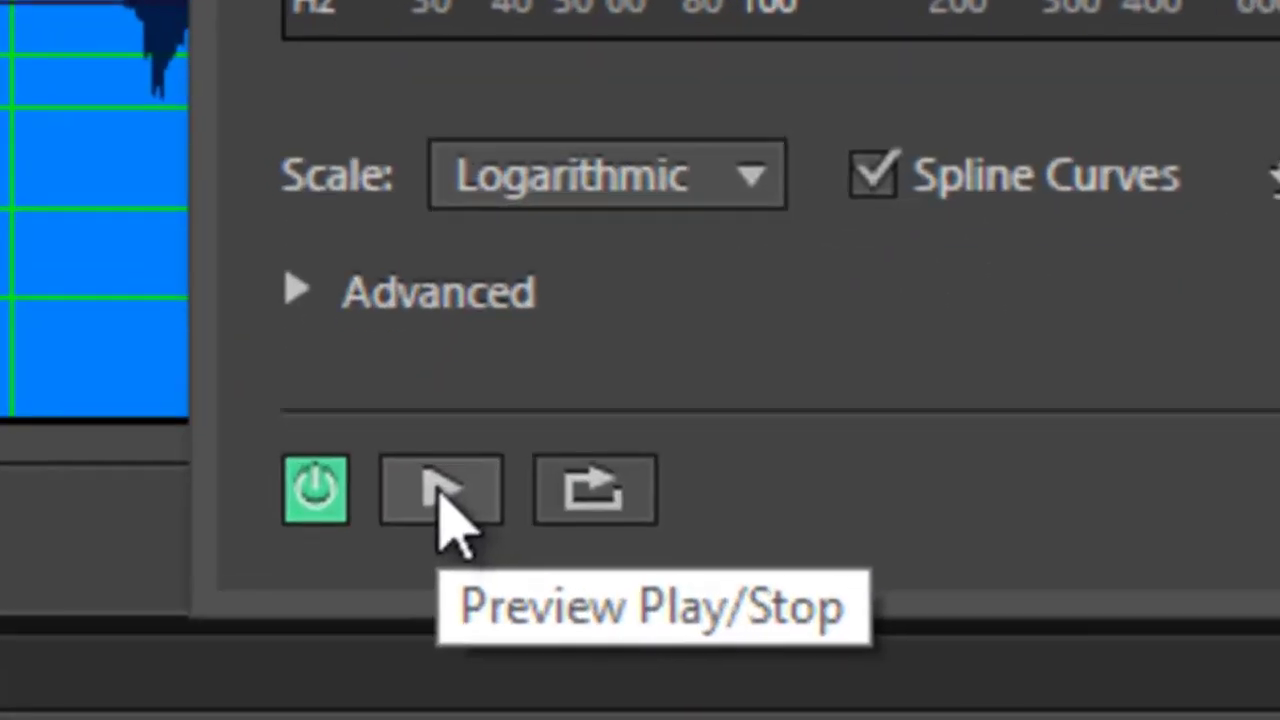
pyautogui.click(352, 662)
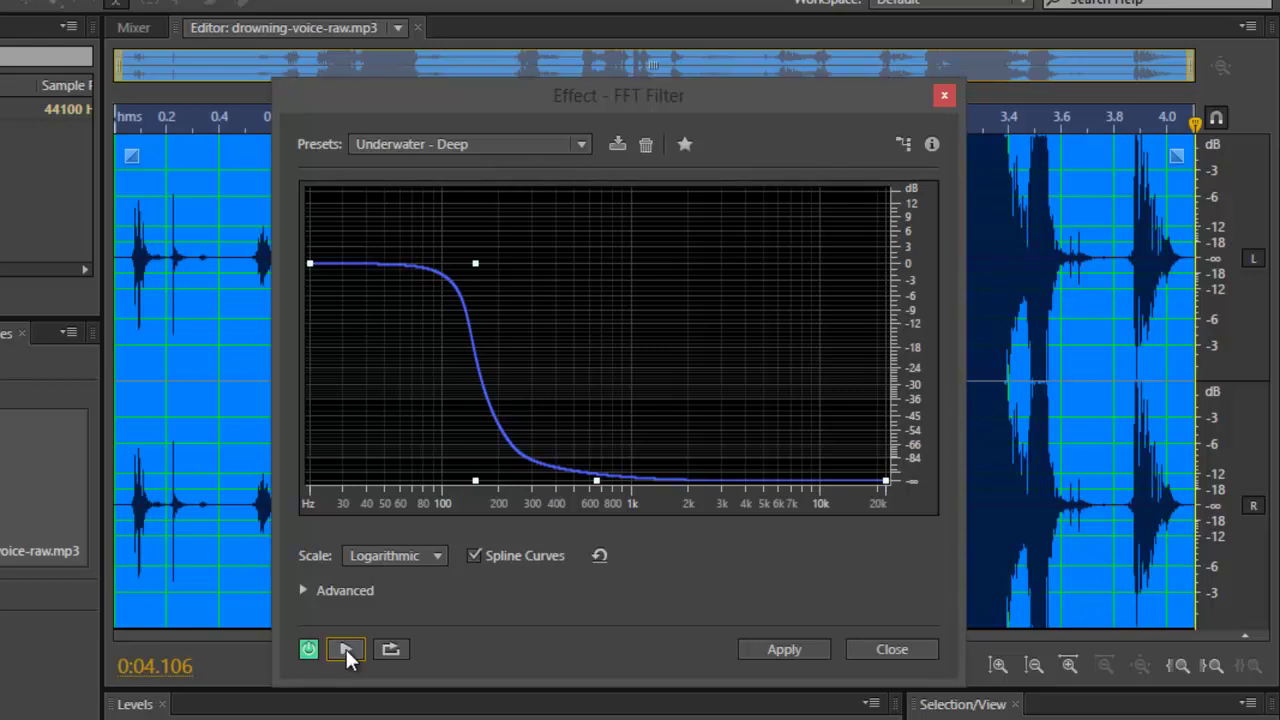
# Load the Underwater - Shallow preset and preview the filtered voice twice
pyautogui.click(412, 145)
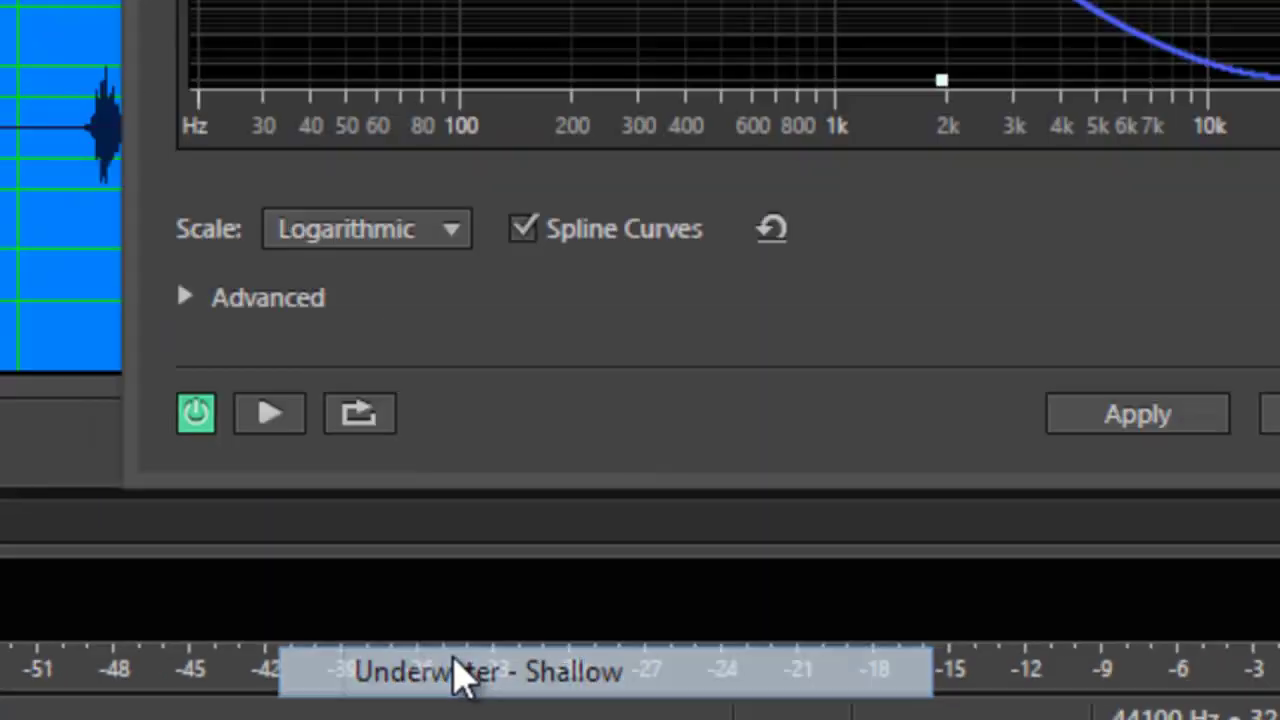
pyautogui.click(418, 578)
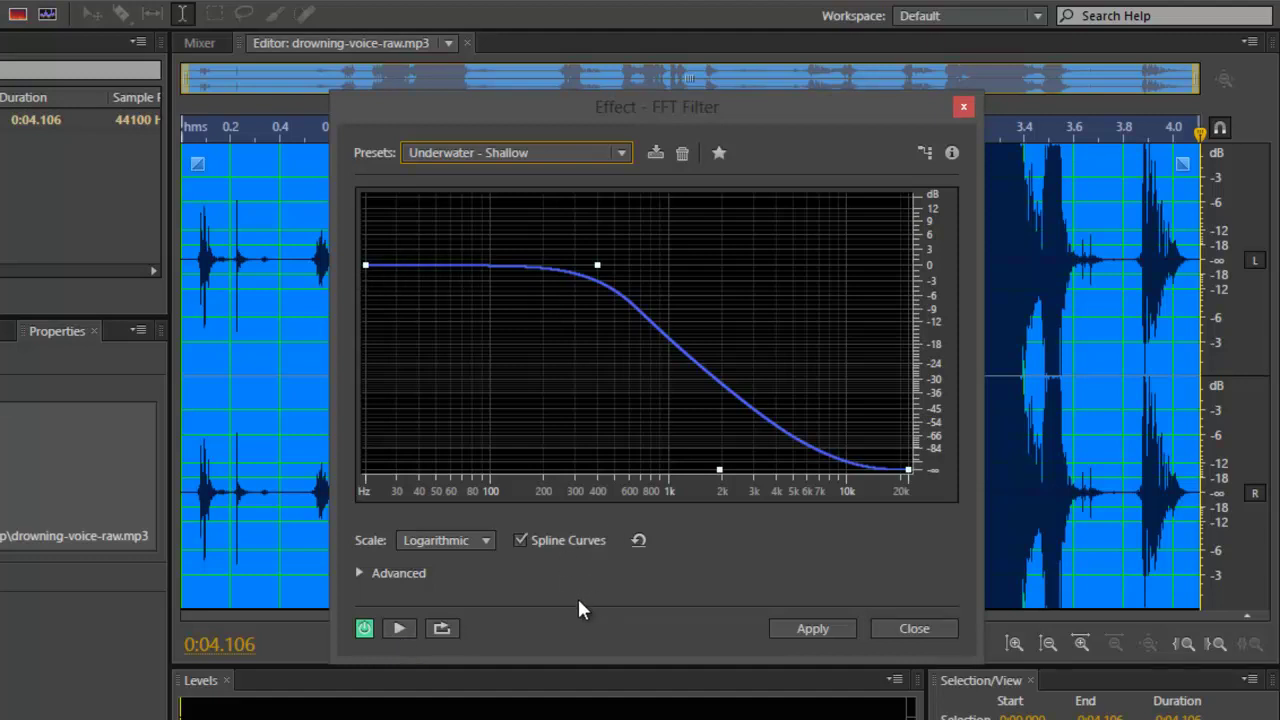
pyautogui.click(396, 630)
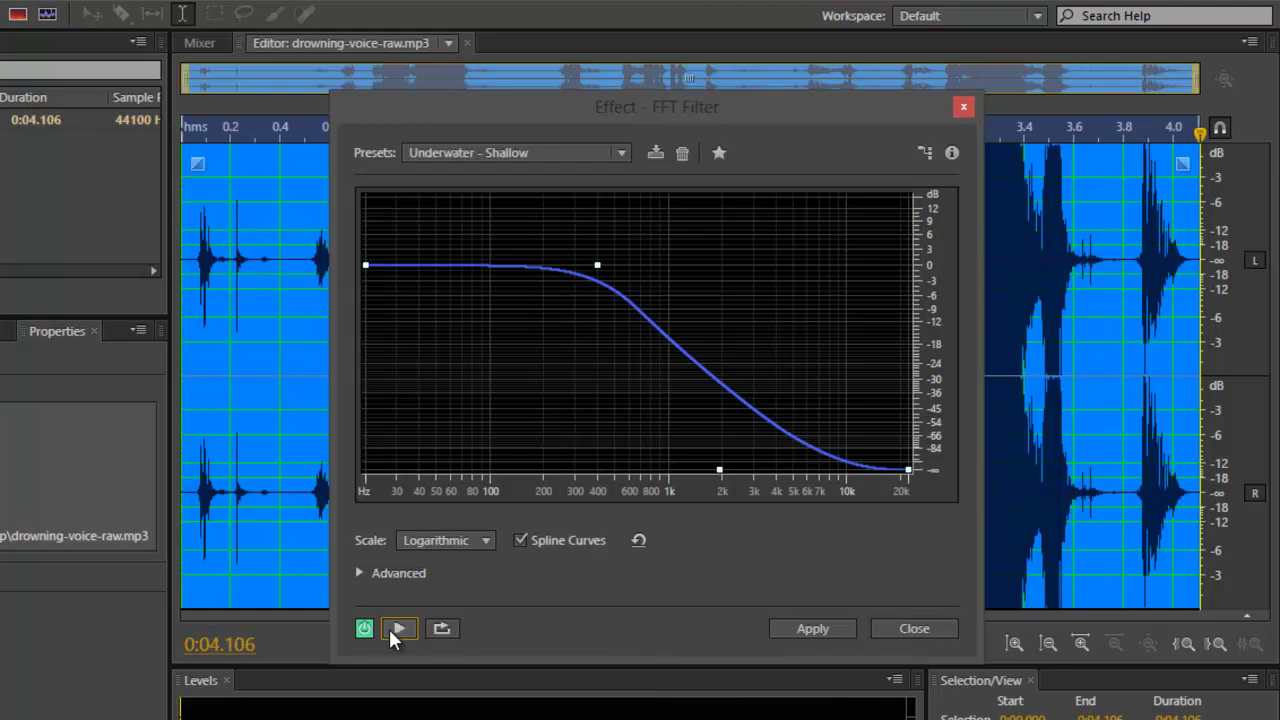
pyautogui.click(390, 632)
# Apply the Underwater - Shallow filter to the whole recording and play the muffled result
pyautogui.click(816, 633)
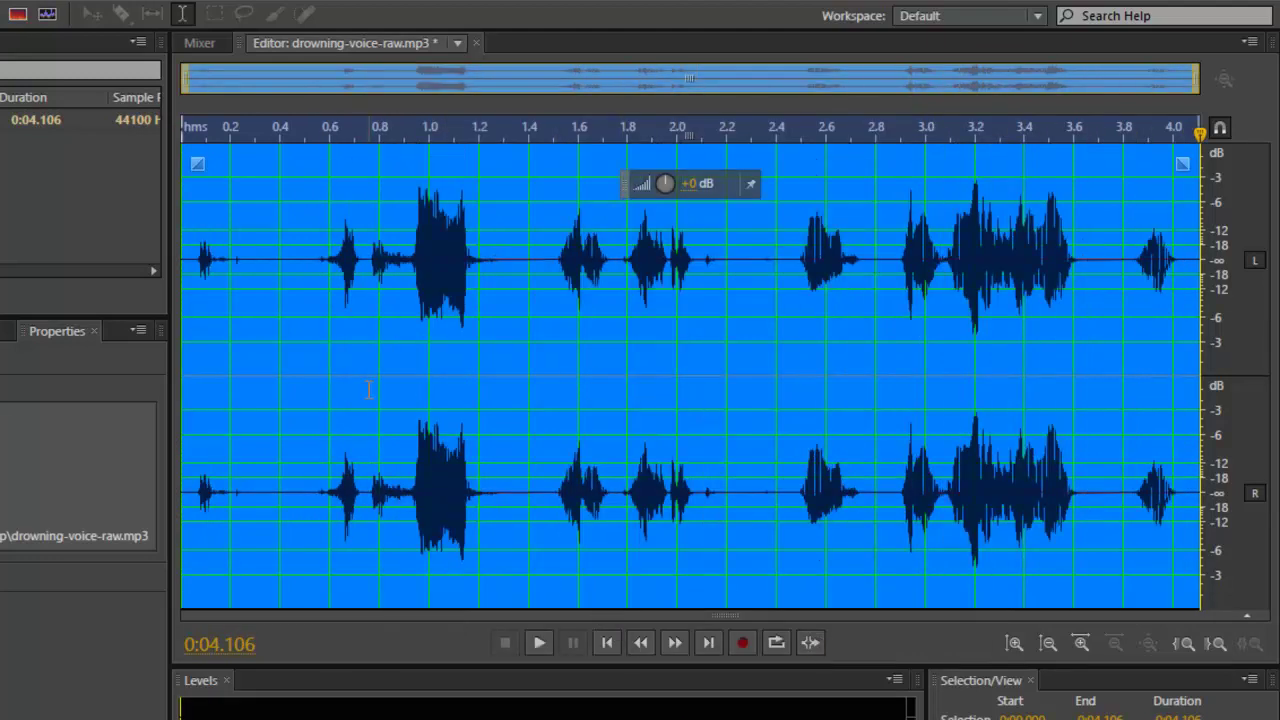
pyautogui.press('space')
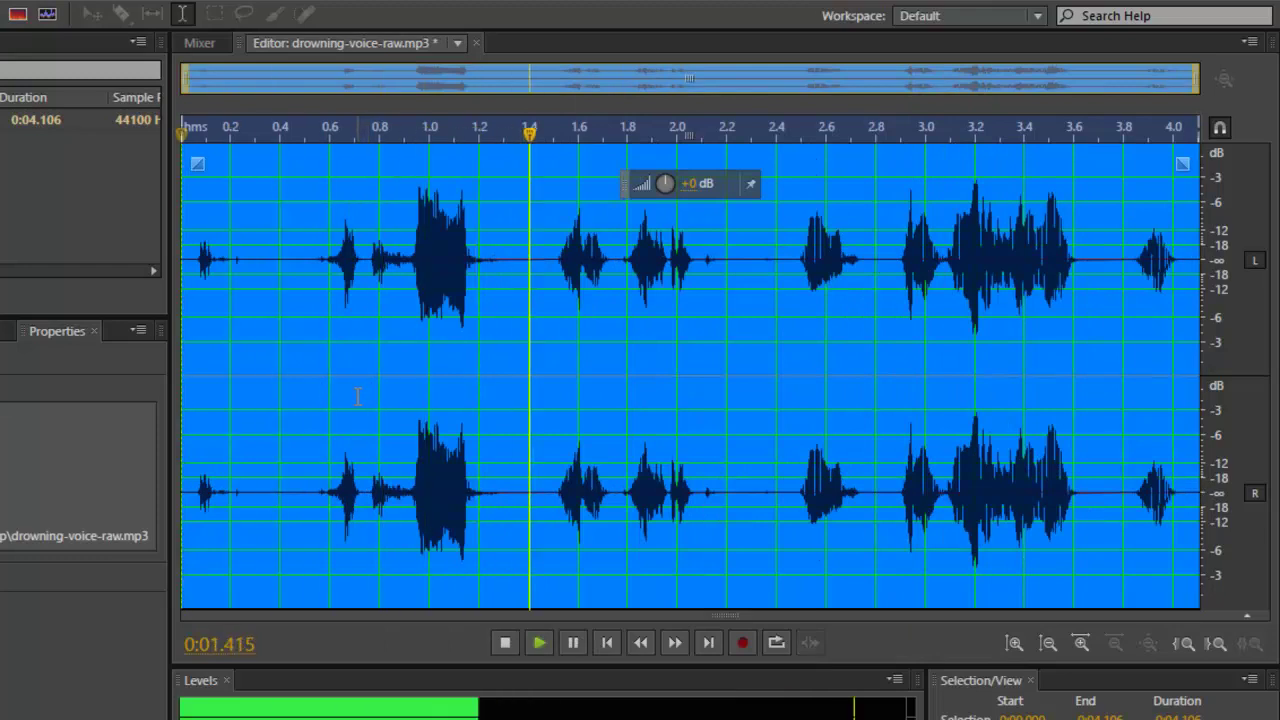